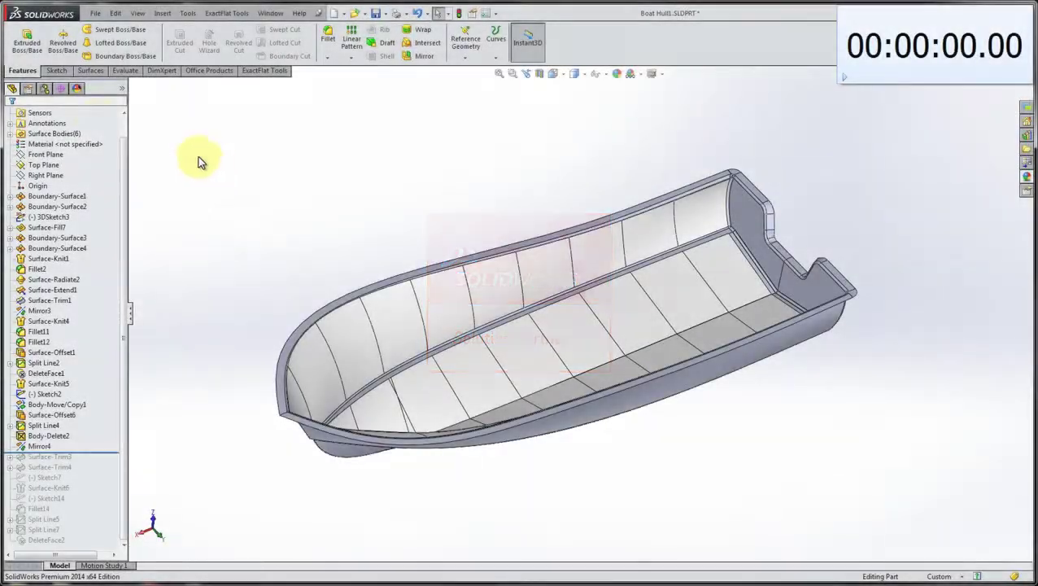
Activate the Aluminum configuration of the Boat Hull1 part.
left_click(44, 89)
left_click(55, 125)
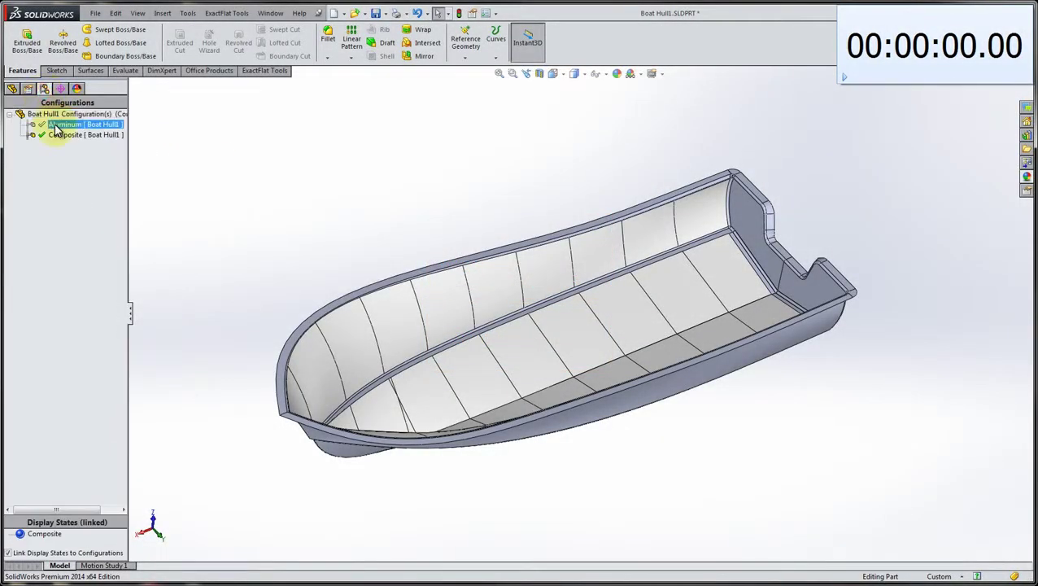
double_click(55, 126)
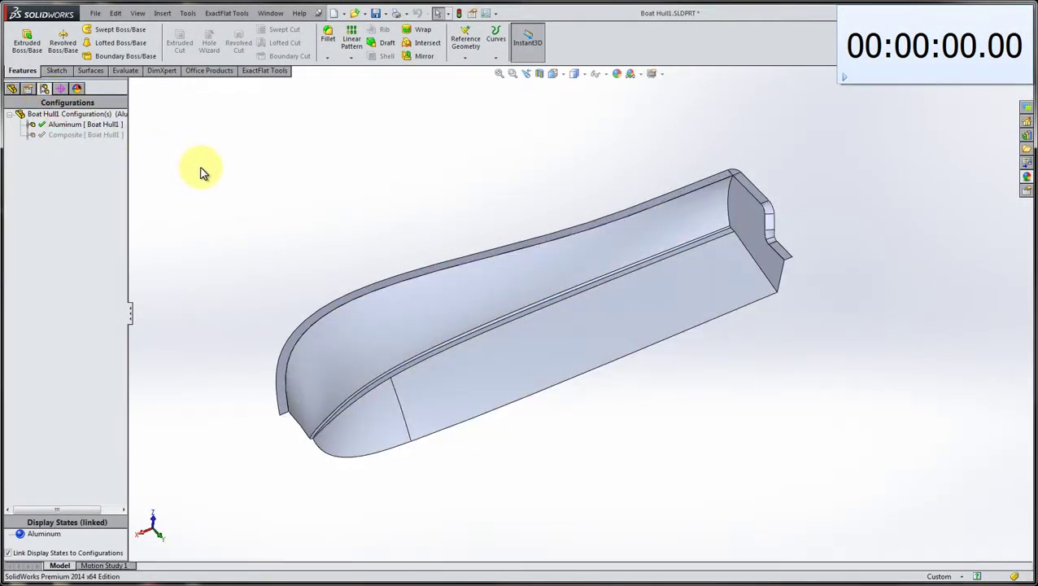
Roll the model forward past DeleteFace2 and orbit the hull panel toward a side view.
left_click(12, 90)
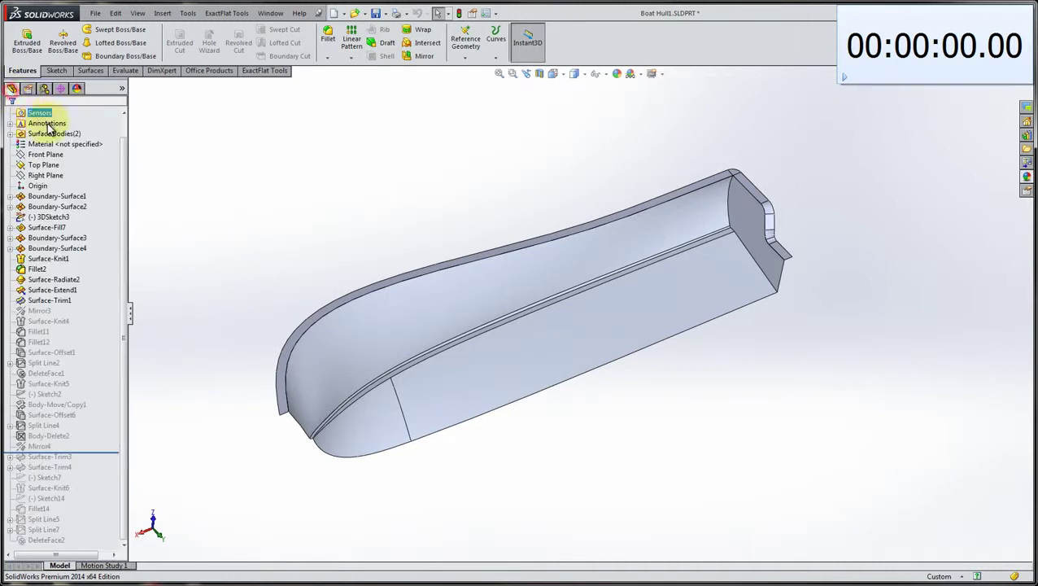
left_click(121, 293)
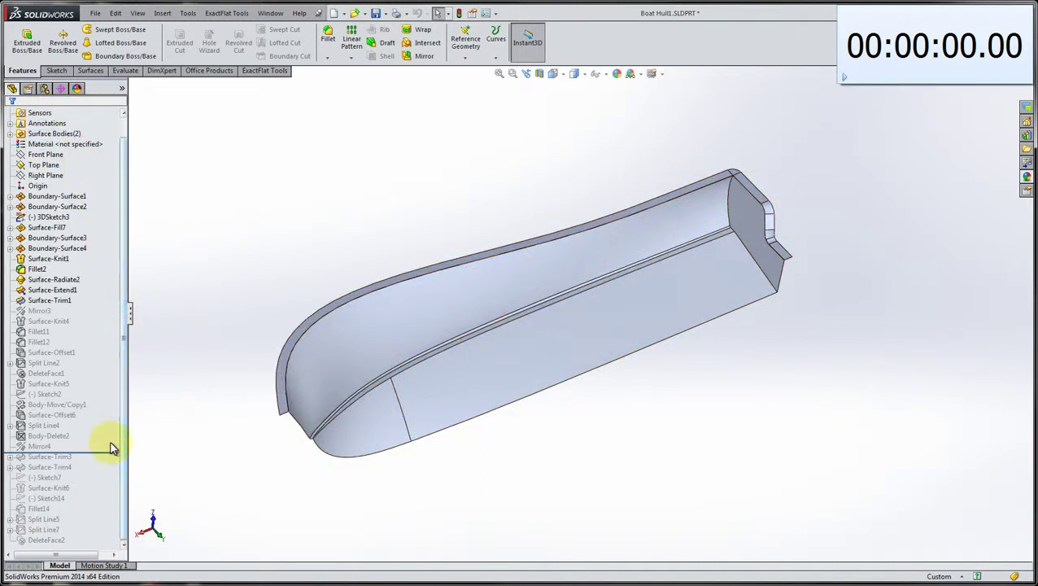
left_click_drag(114, 452, 99, 542)
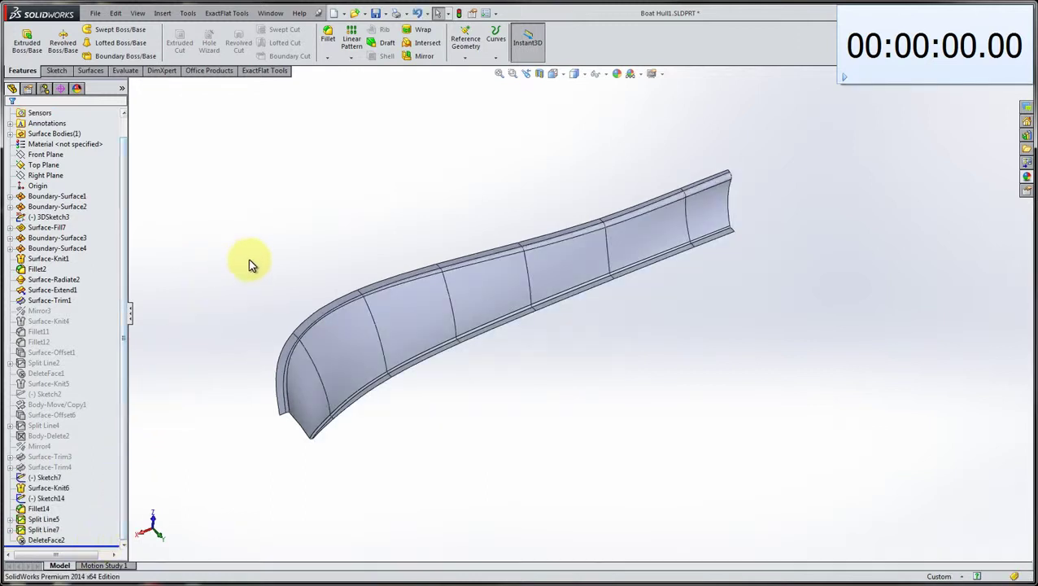
middle_click_drag(262, 213, 211, 262)
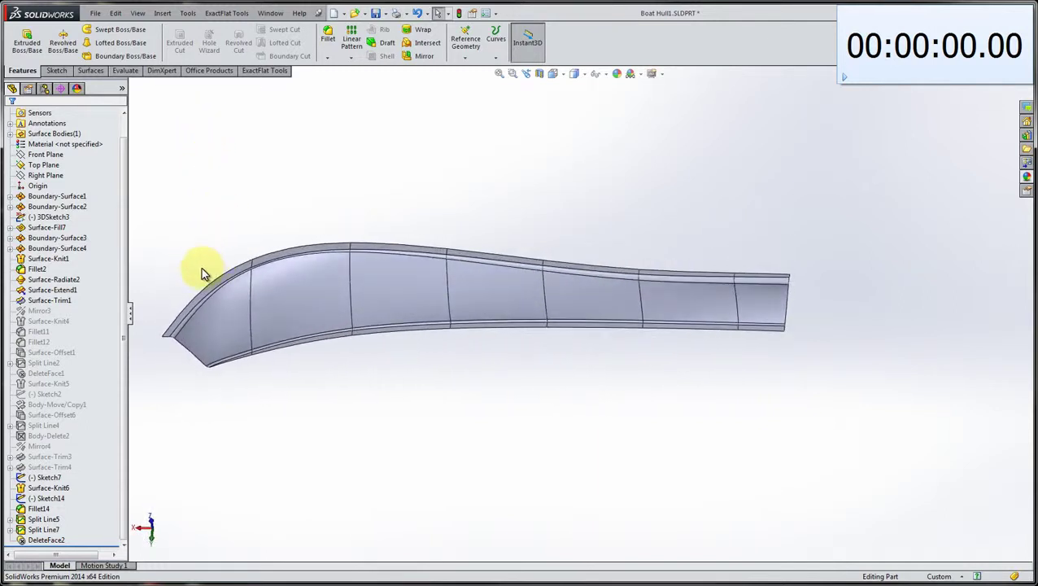
Fit the hull panel in view and start the stopwatch timing the workflow.
key("f")
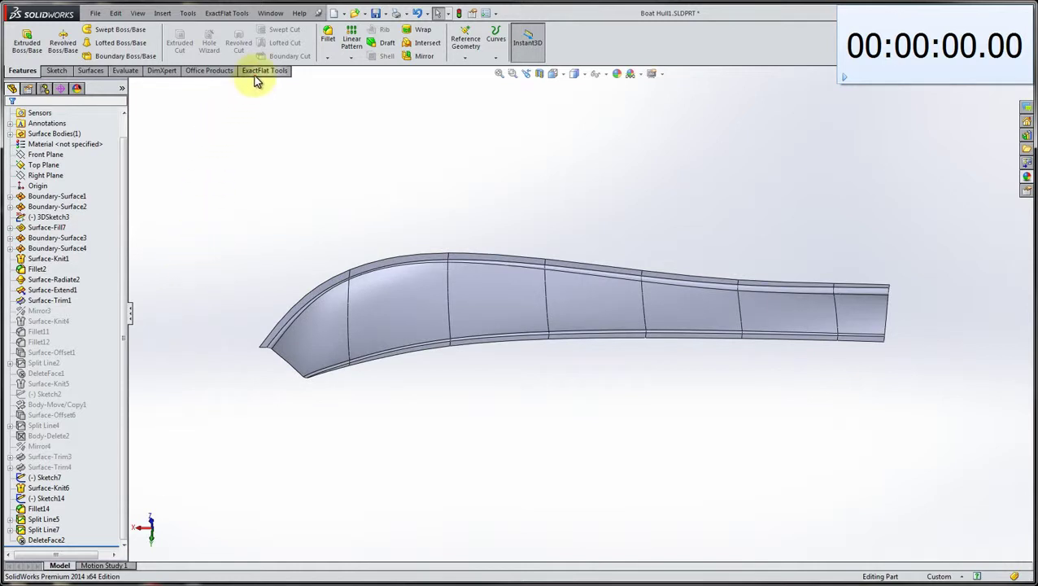
left_click(254, 74)
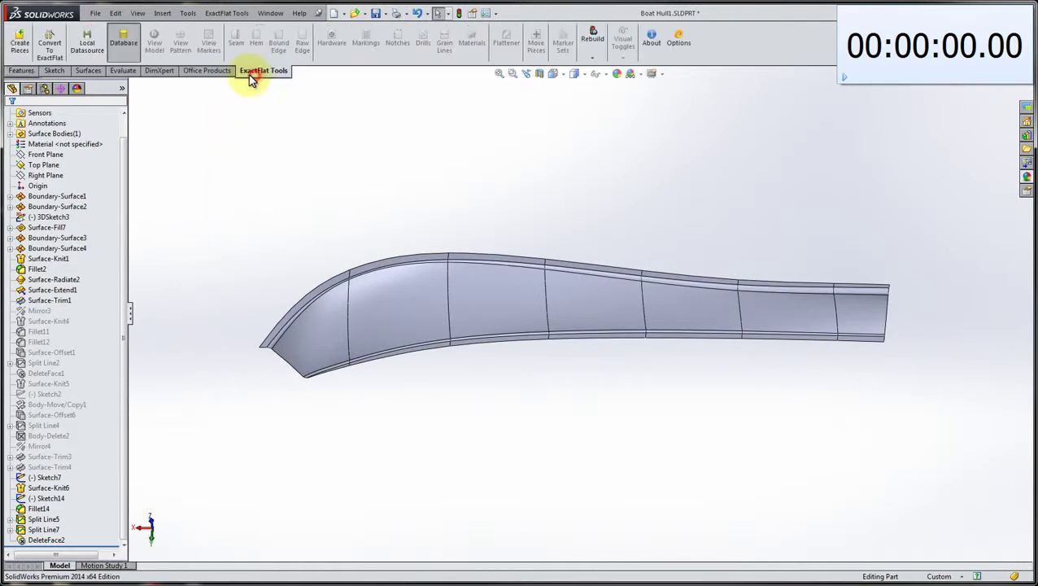
left_click(844, 79)
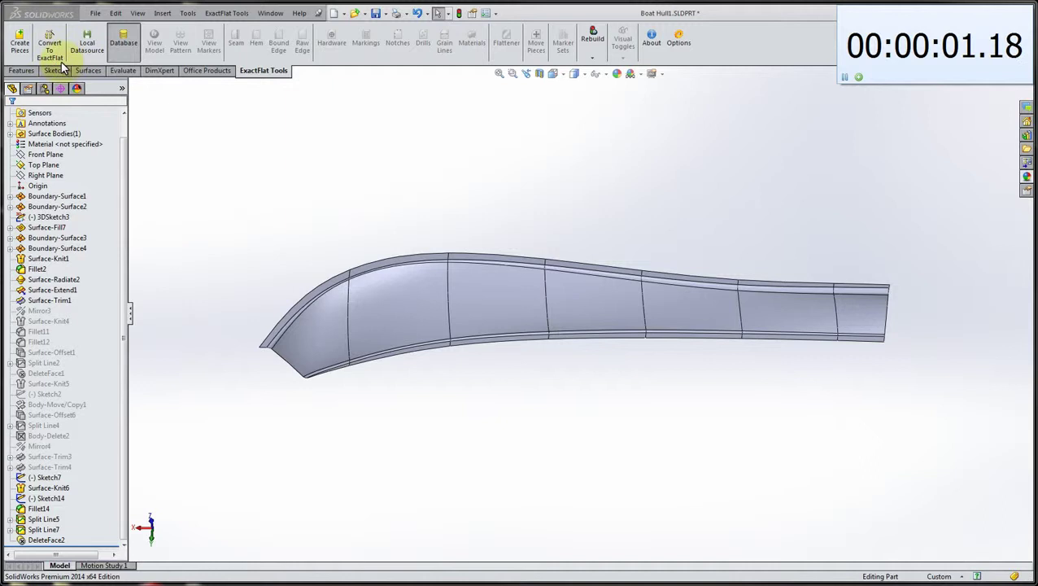
Create ExactFlat1, ExactFlat2 and ExactFlat3 from the first three hull sections.
left_click(26, 53)
left_click_drag(190, 216, 385, 426)
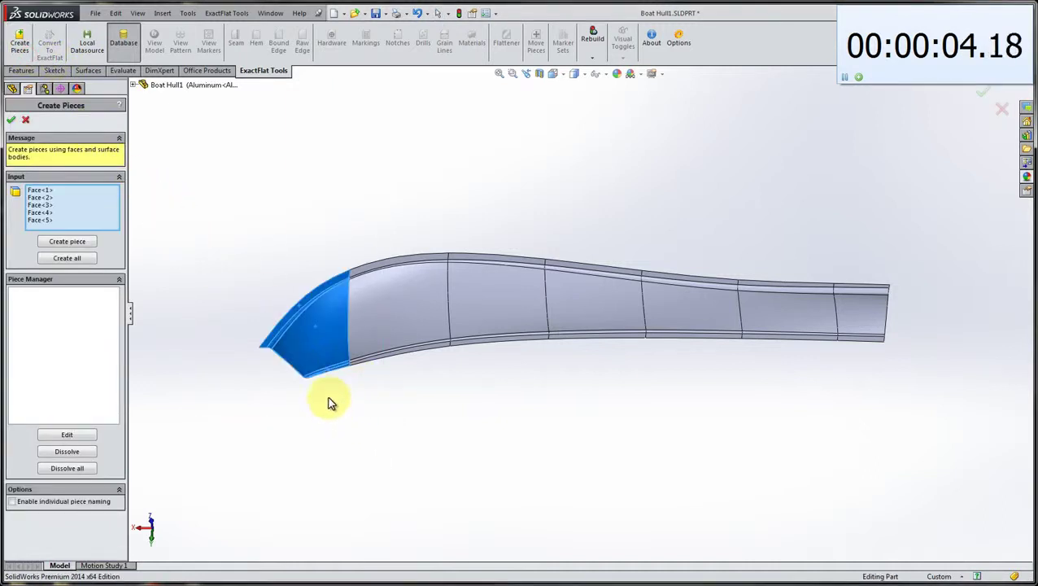
left_click(81, 242)
left_click_drag(330, 250, 480, 406)
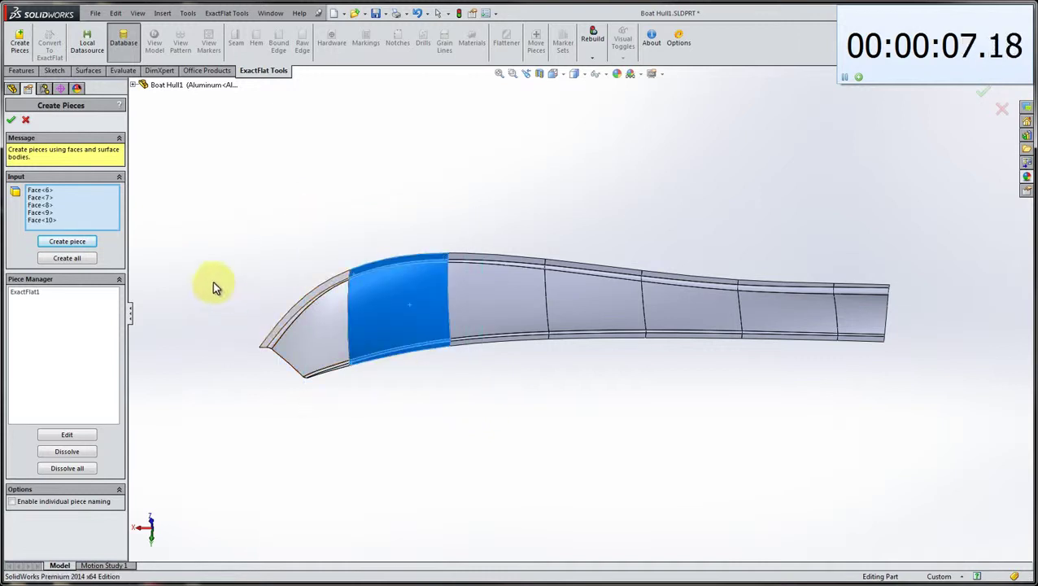
left_click(85, 242)
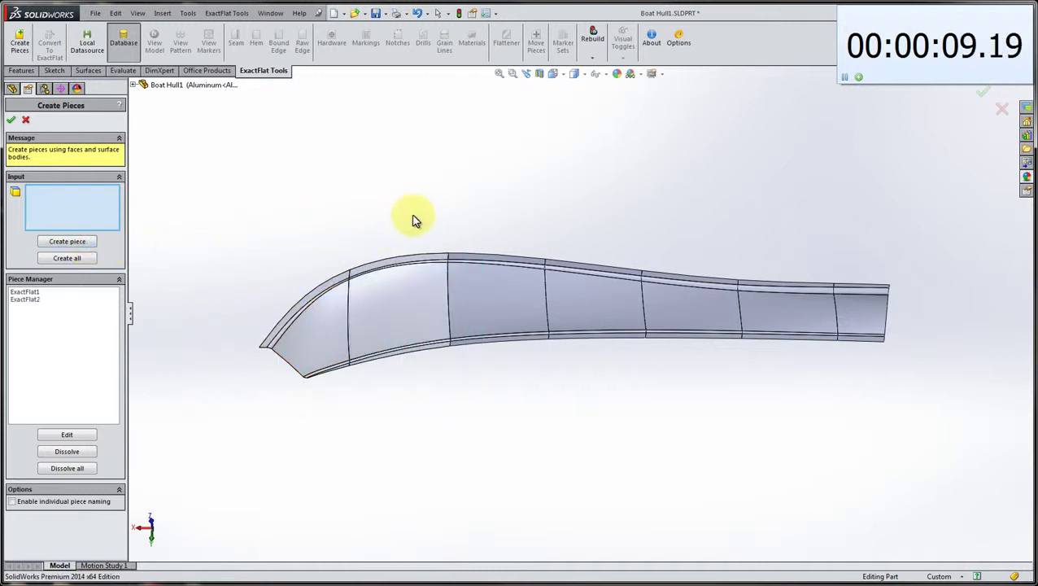
left_click_drag(416, 213, 564, 399)
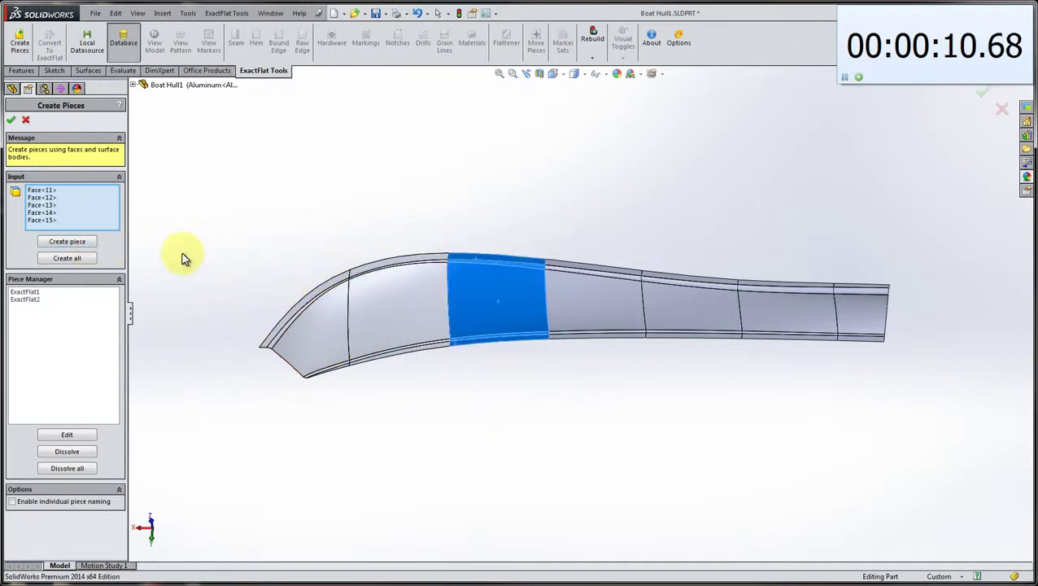
left_click(75, 242)
Make the fourth and fifth sections into ExactFlat4 and ExactFlat5, then select the sixth section's faces.
left_click_drag(522, 229, 663, 383)
scroll(620, 356, "down", 2)
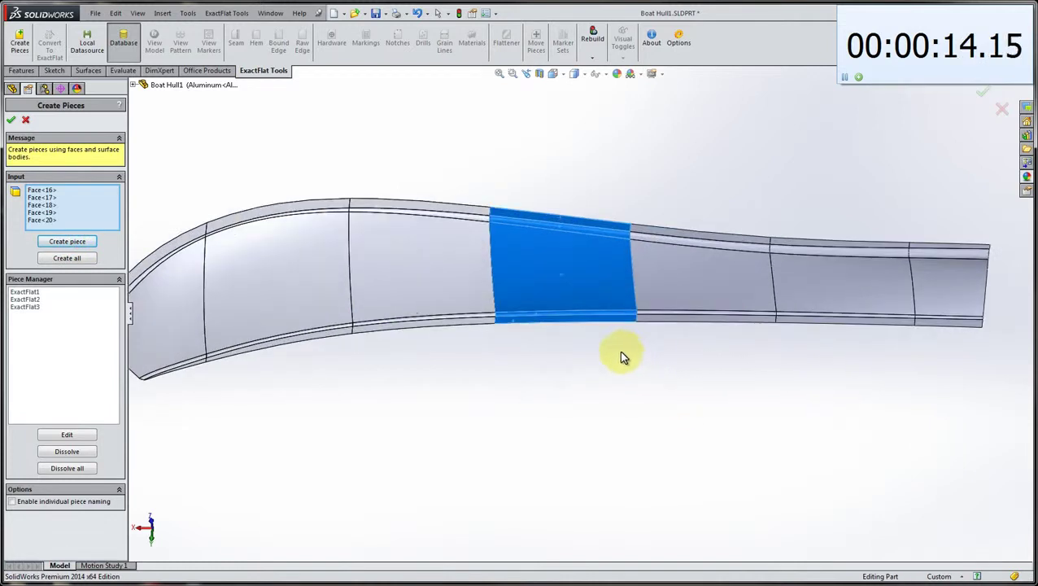
left_click(82, 241)
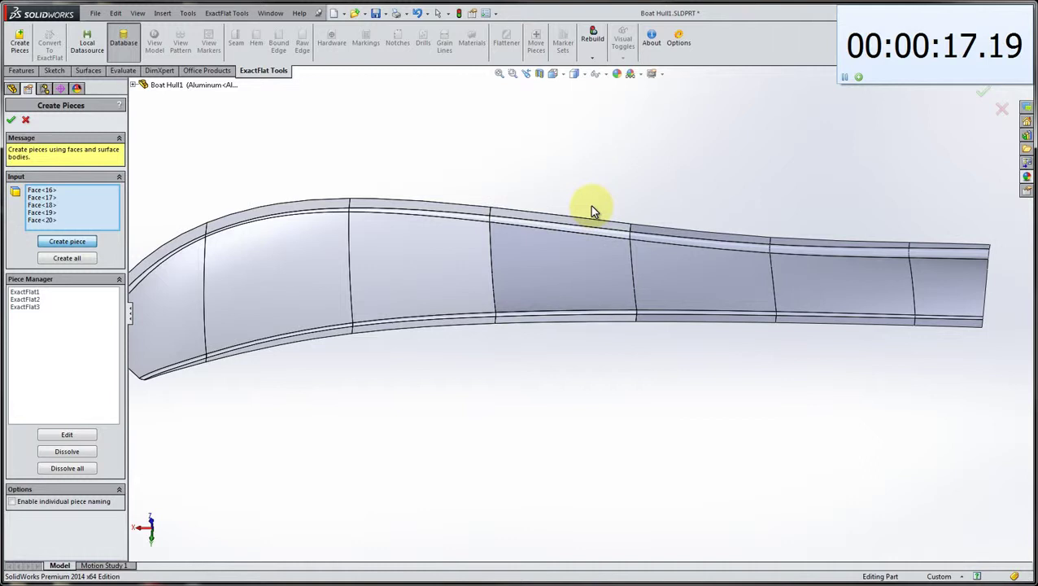
left_click_drag(596, 187, 814, 395)
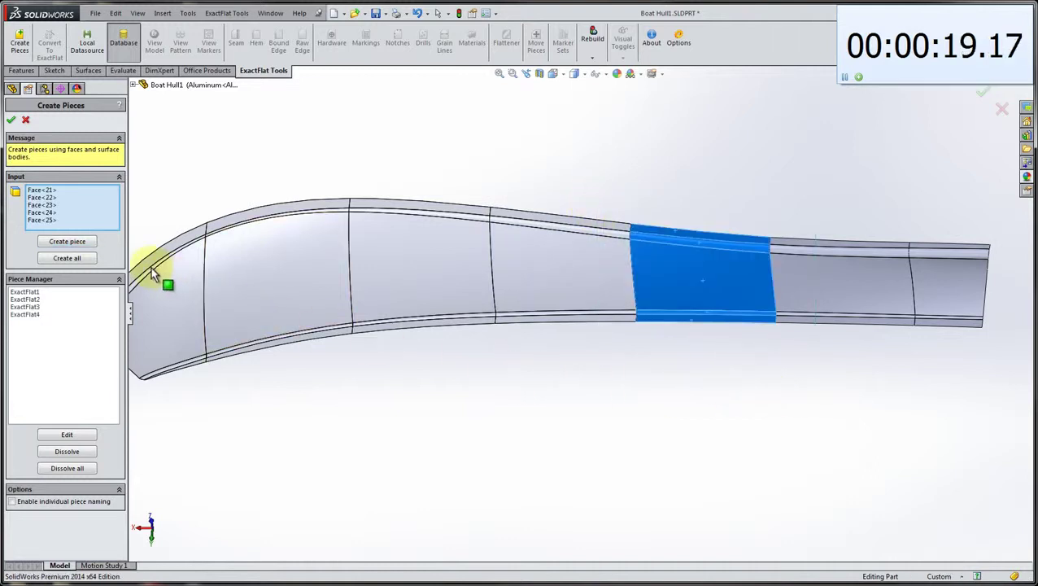
left_click(80, 242)
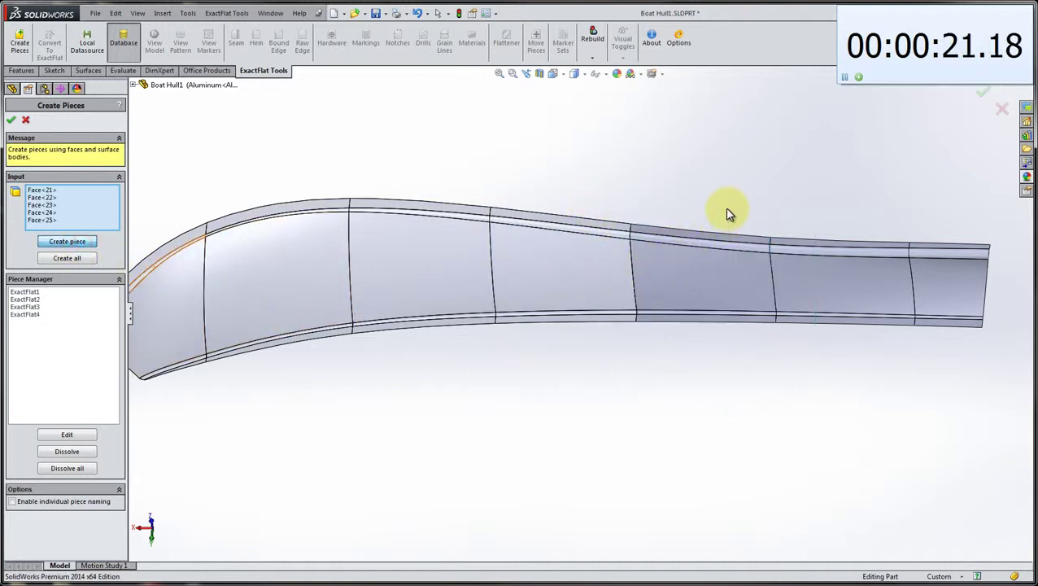
left_click_drag(725, 195, 946, 387)
Create ExactFlat6, then select the stern section faces and lower strips to create ExactFlat7.
left_click(67, 242)
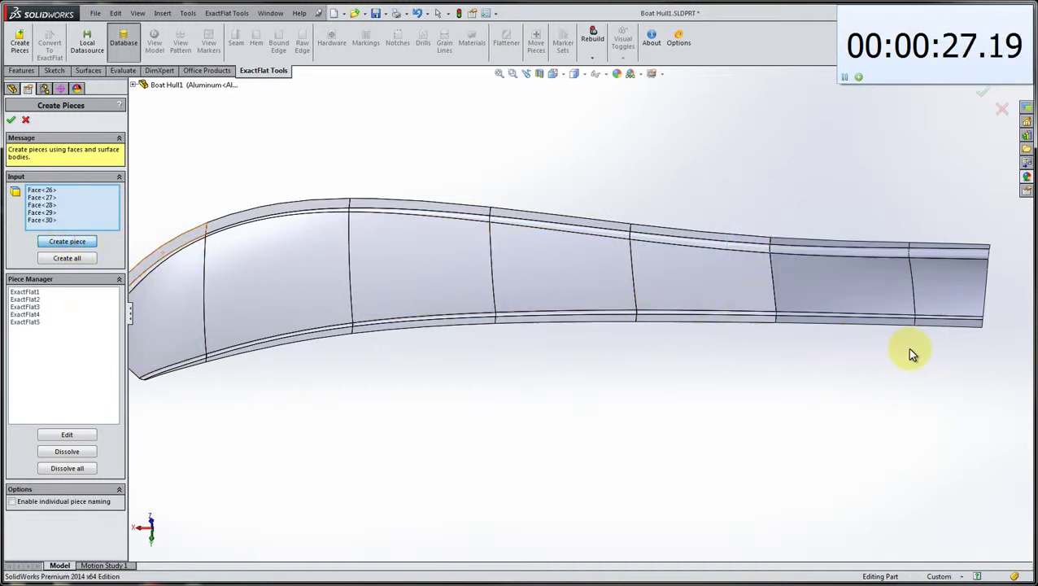
left_click_drag(908, 362, 984, 213)
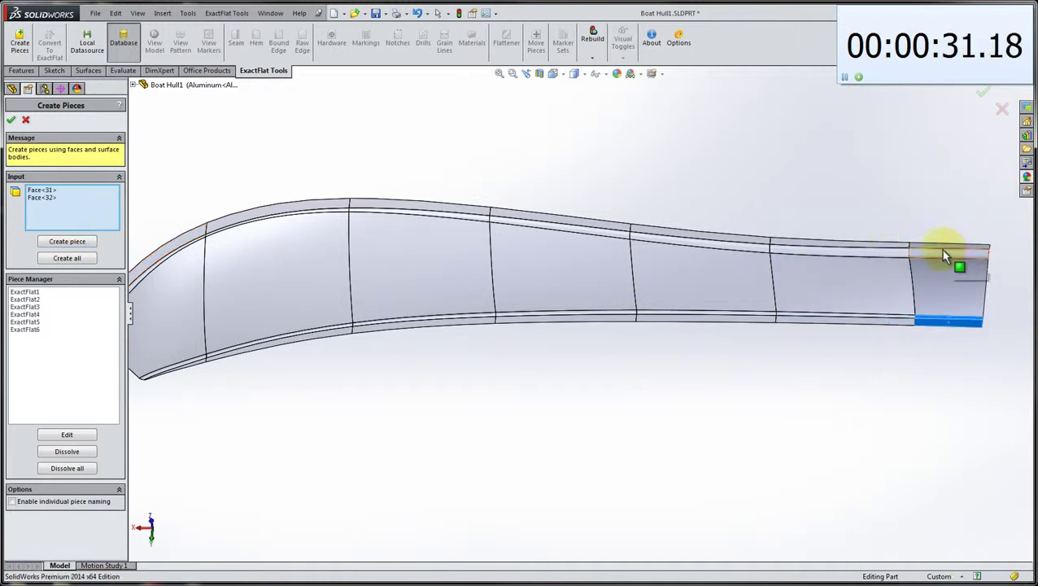
left_click_drag(880, 213, 1021, 391)
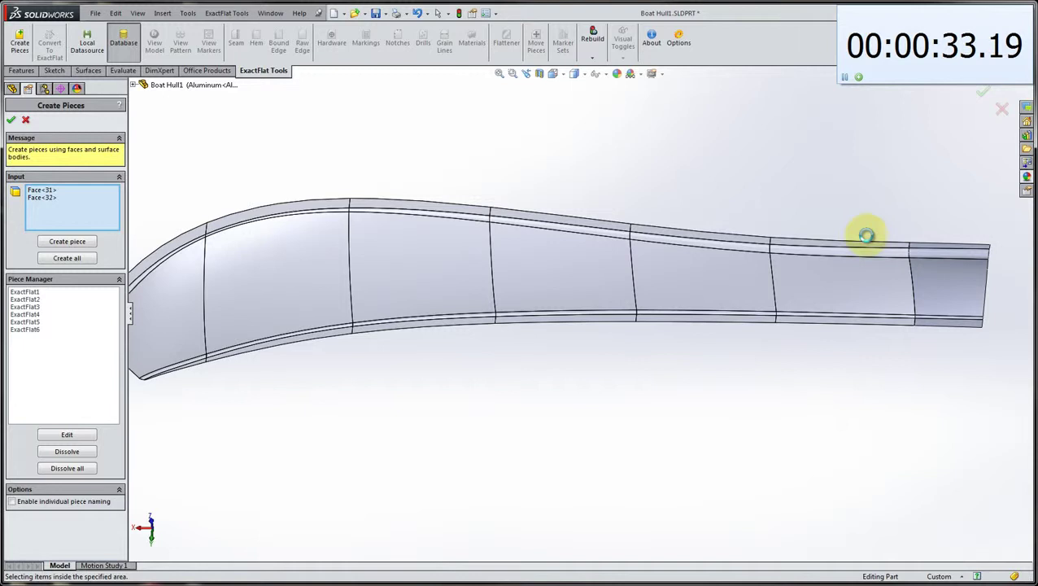
scroll(926, 324, "down", 4)
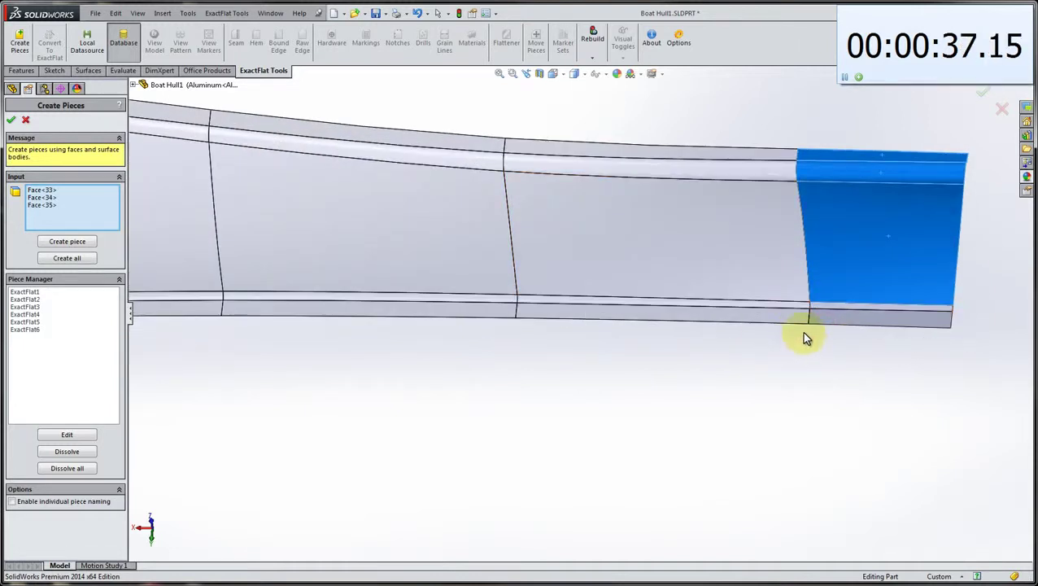
left_click(826, 312)
left_click(824, 324)
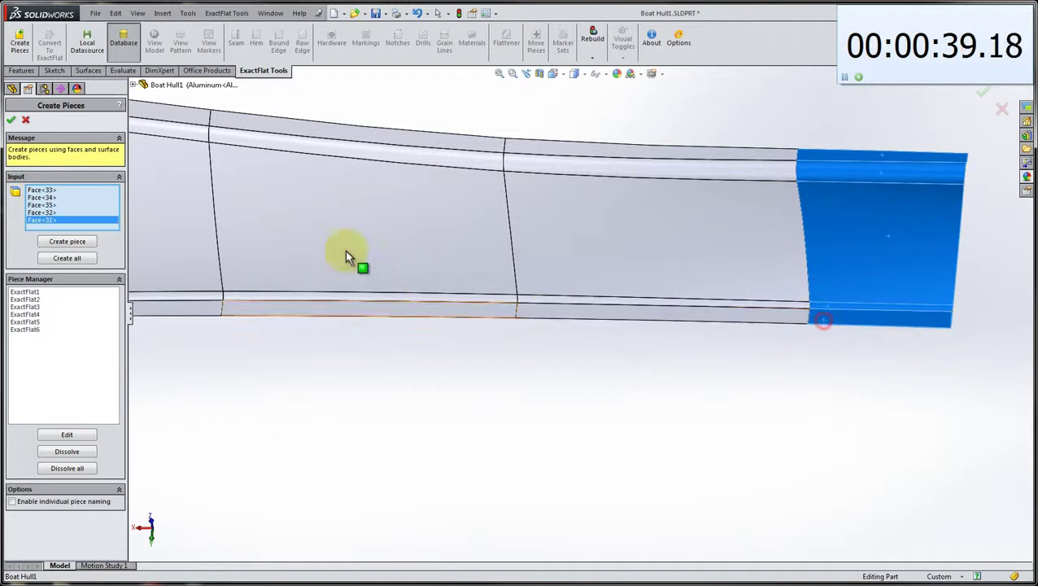
left_click(58, 242)
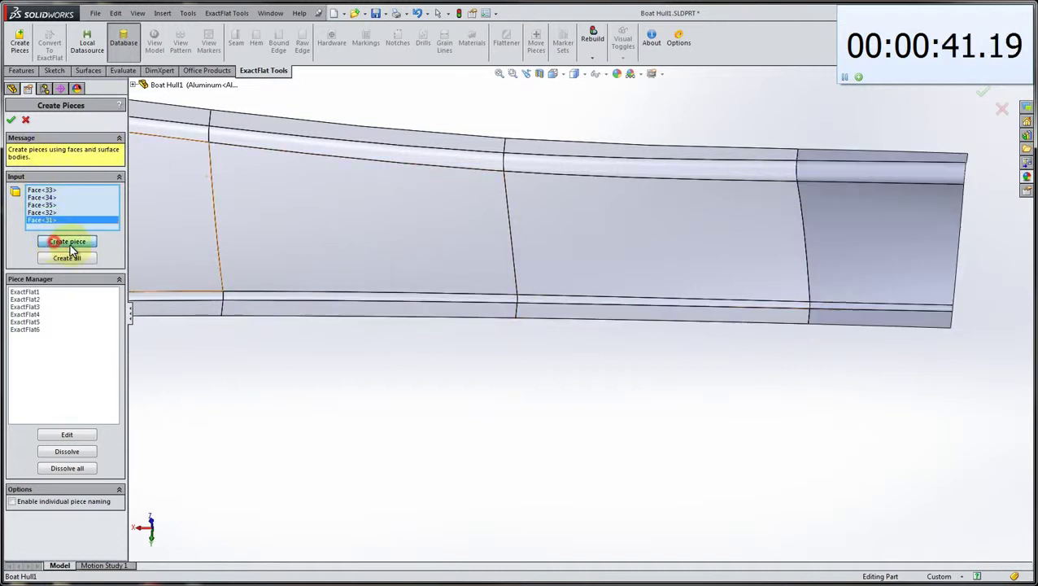
Clear the face selection, finish piece creation, and select Split Line5 in the tree.
left_click(362, 383)
scroll(362, 382, "up", 2)
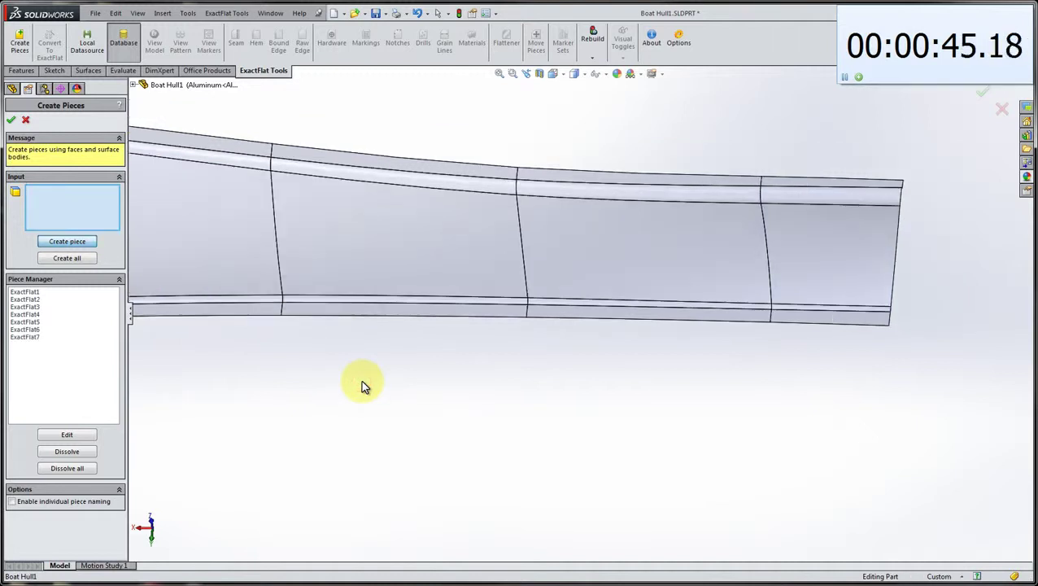
scroll(329, 378, "up", 5)
mouse_move(212, 380)
middle_mouse_down()
mouse_move(232, 366)
mouse_move(225, 375)
middle_mouse_up()
left_click(12, 120)
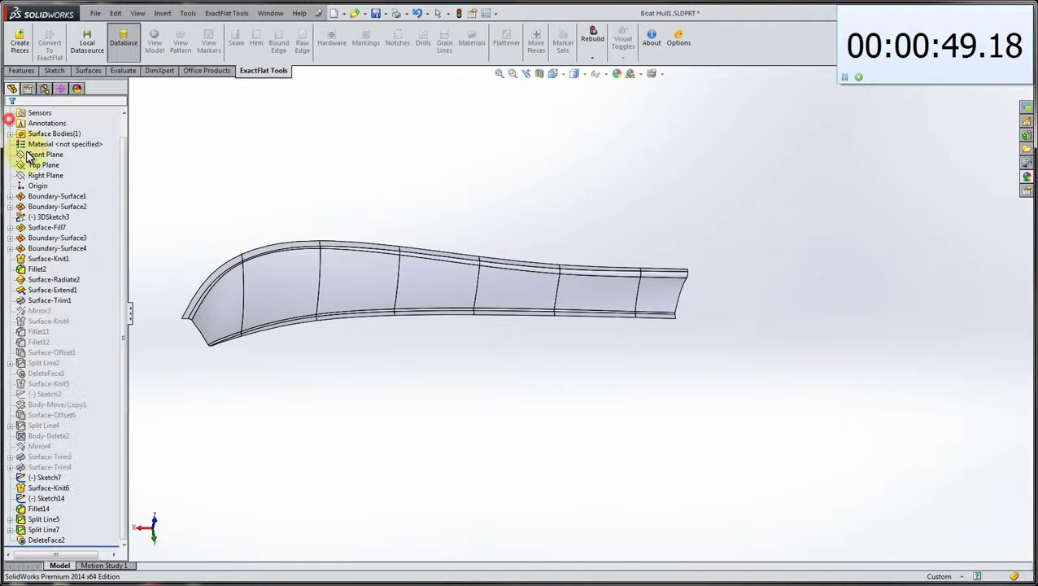
left_click(188, 336)
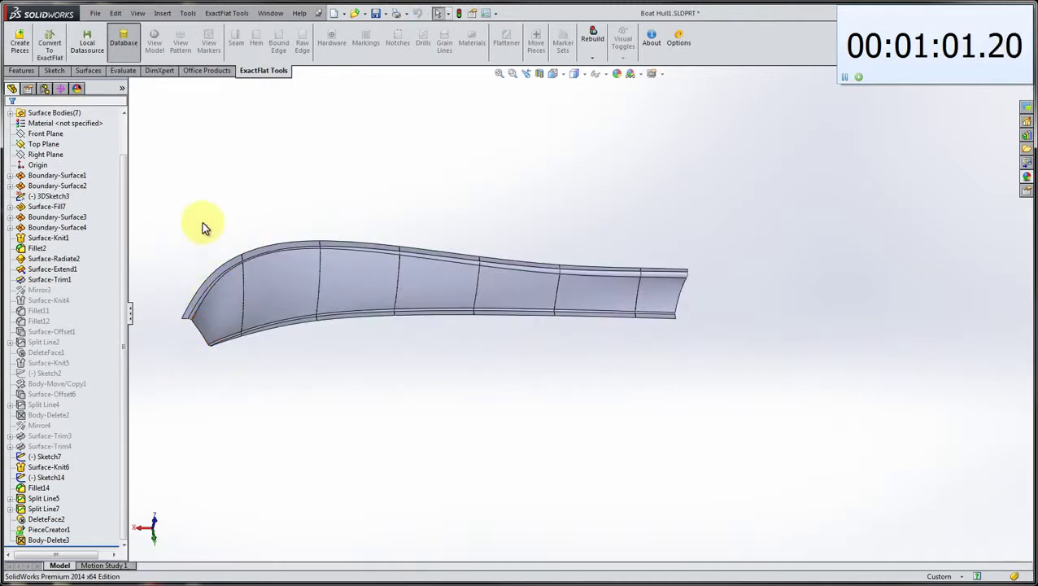
Run Convert To ExactFlat on the seven split hull panels.
left_click(49, 57)
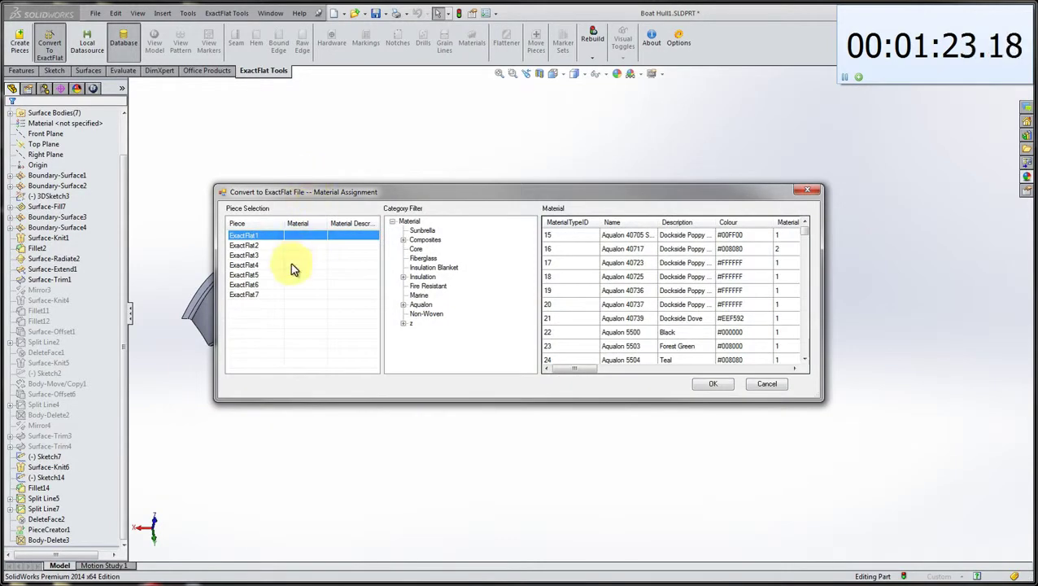
Assign the plain-weave Carbon Fiber Fabric material to ExactFlat1 through ExactFlat7.
left_click_drag(279, 308, 239, 239)
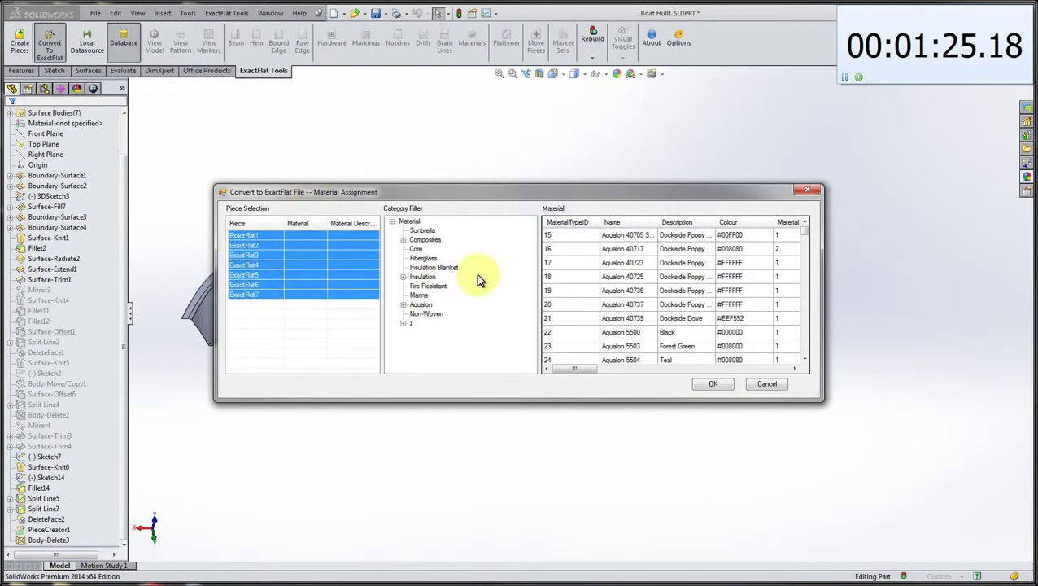
left_click_drag(804, 236, 824, 342)
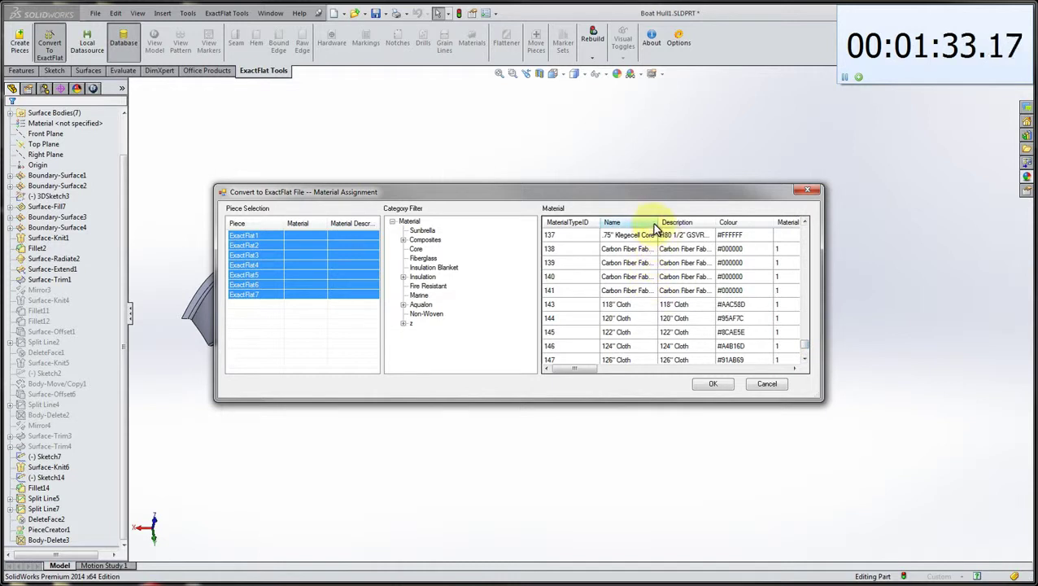
left_click_drag(656, 223, 692, 222)
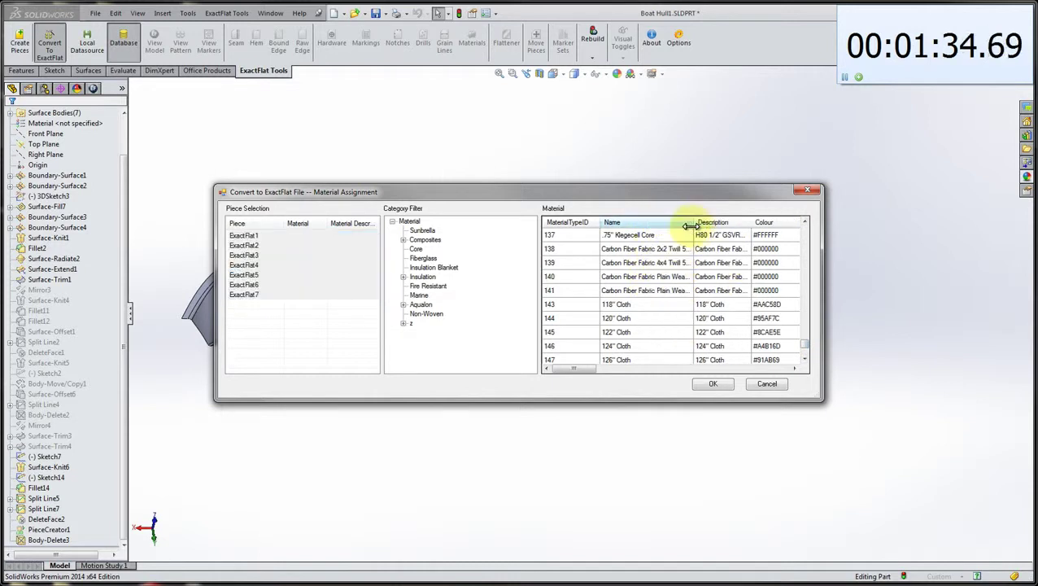
left_click(661, 290)
Confirm the material, show the seven flat pattern pieces, and bring up the 3D to 2D Flattener.
left_click(712, 383)
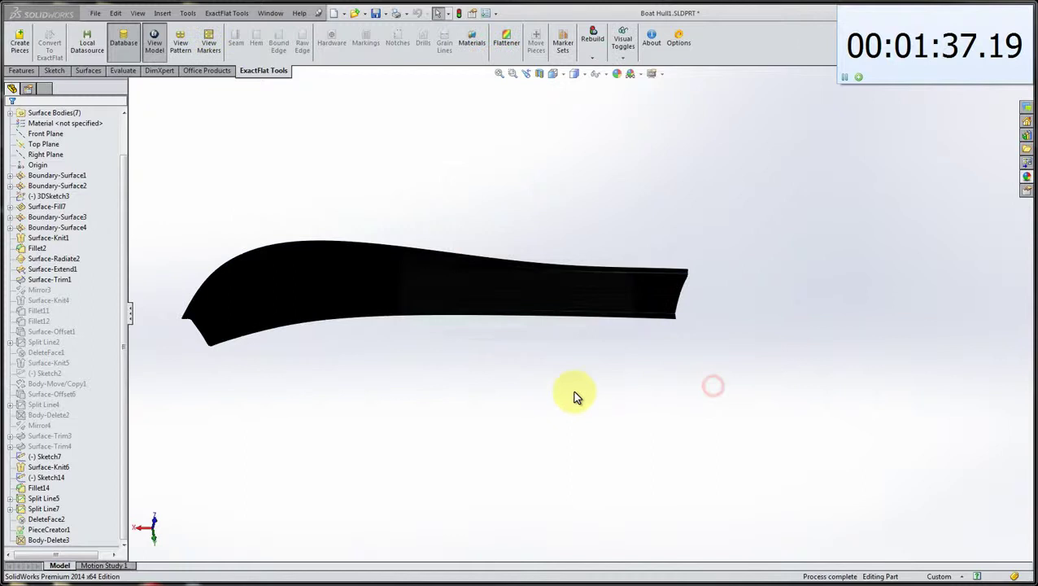
left_click(180, 50)
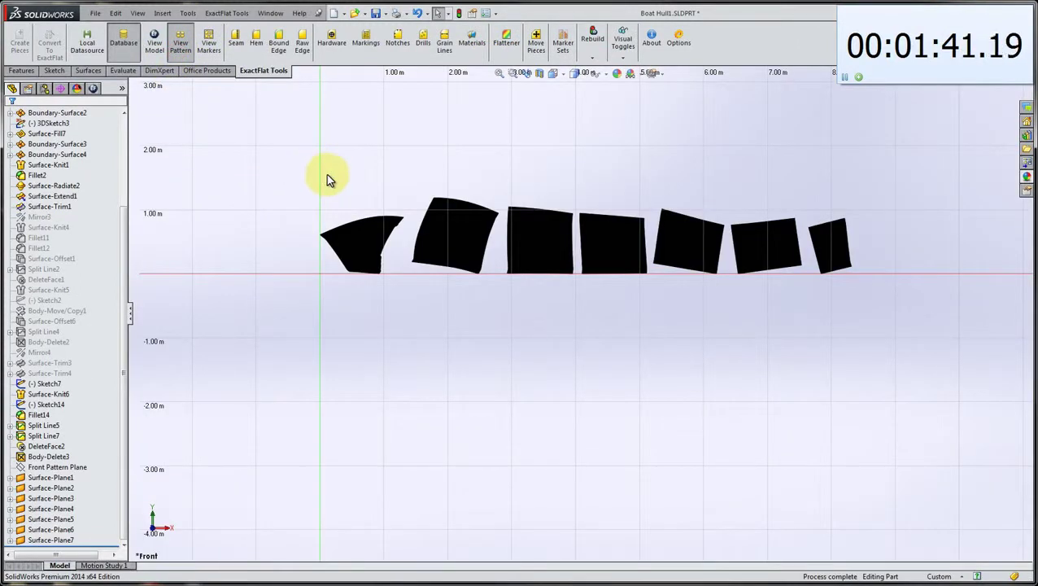
left_click(504, 57)
Enlarge the Flattener window, widen its Mesh and Pattern Status columns, and select all seven pieces.
left_click_drag(514, 109, 307, 22)
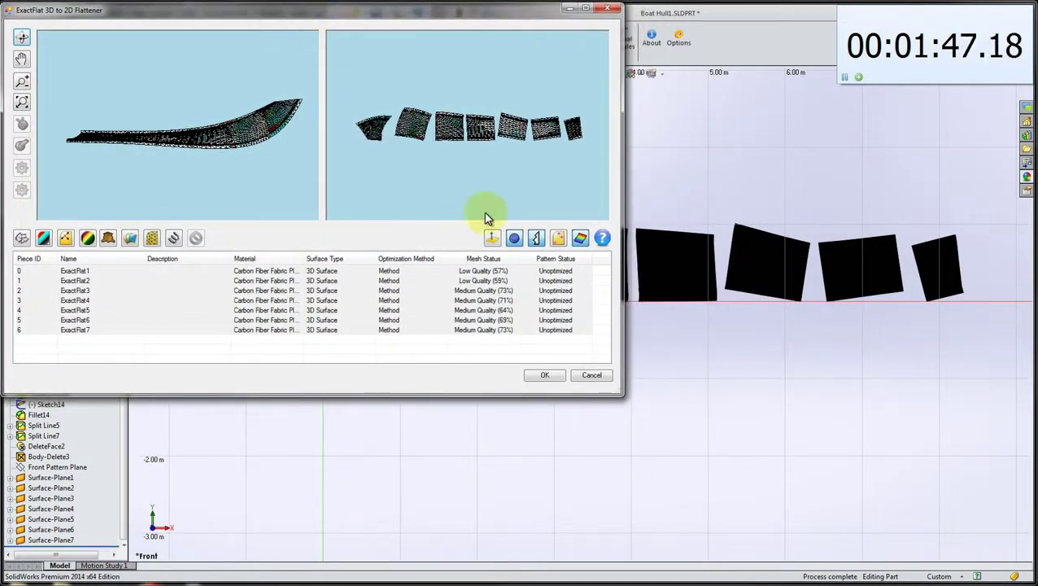
left_click_drag(620, 393, 1029, 575)
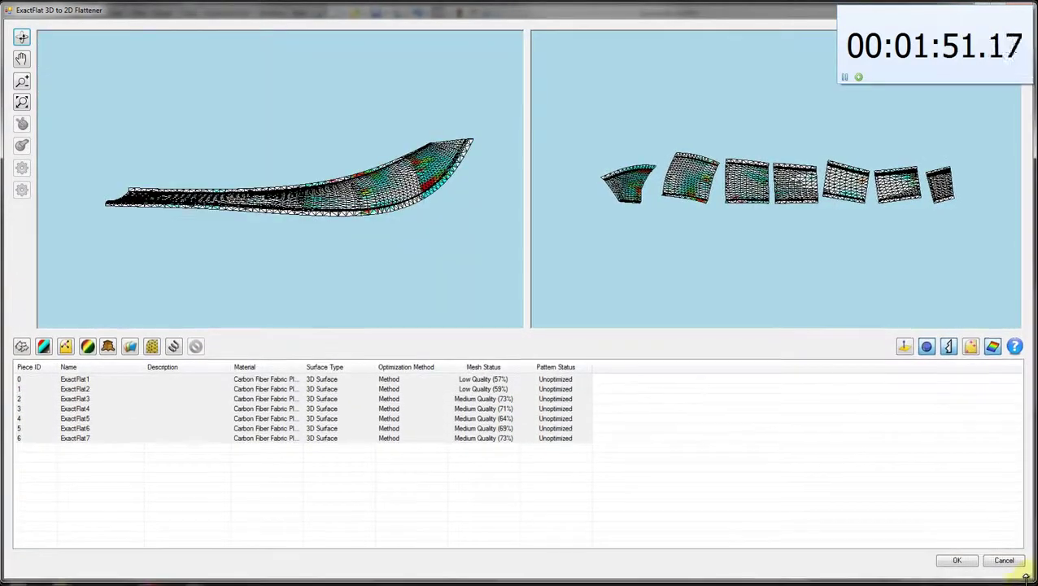
left_click_drag(524, 366, 546, 366)
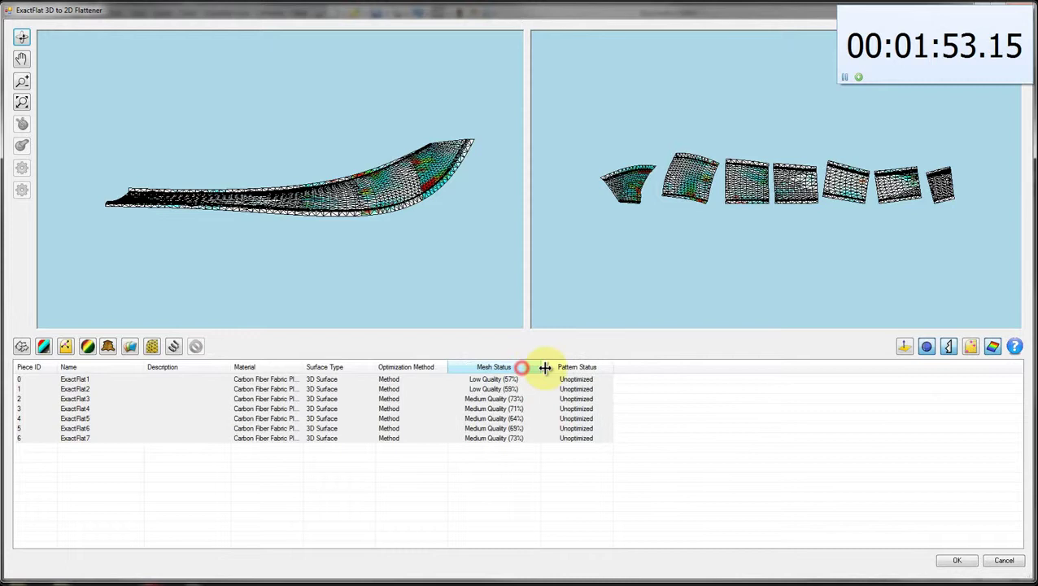
key("ctrl+a")
left_click_drag(618, 366, 636, 366)
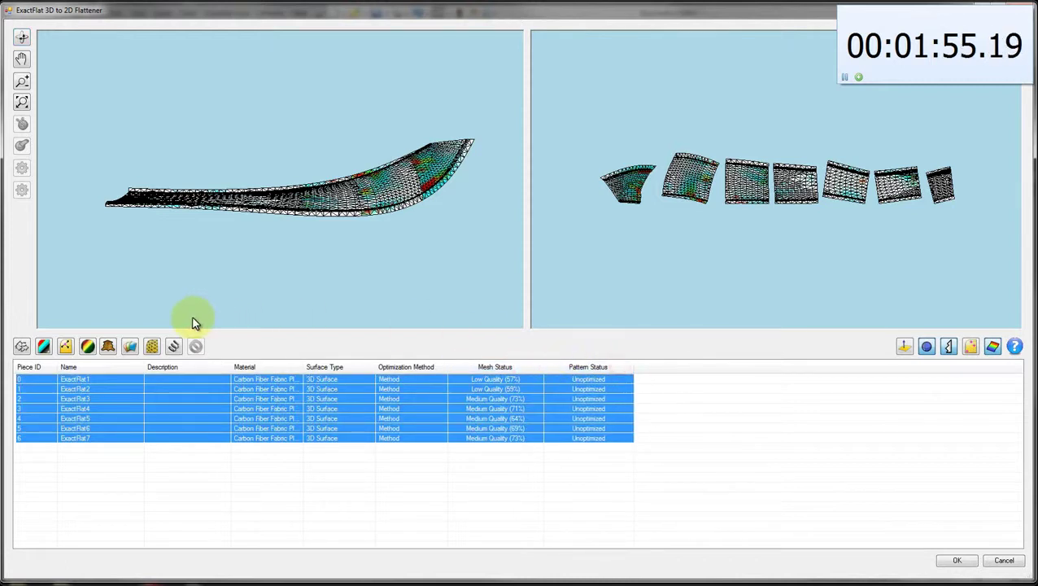
Remesh all seven pieces and enlarge the previews, rotating the hull mesh to an angled view.
left_click(154, 349)
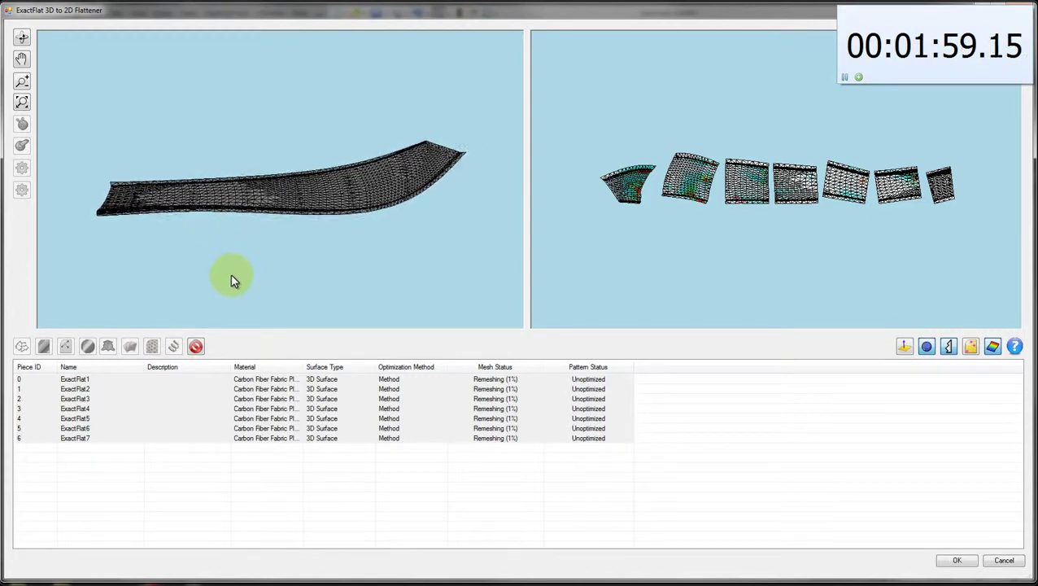
scroll(316, 232, "up", 3)
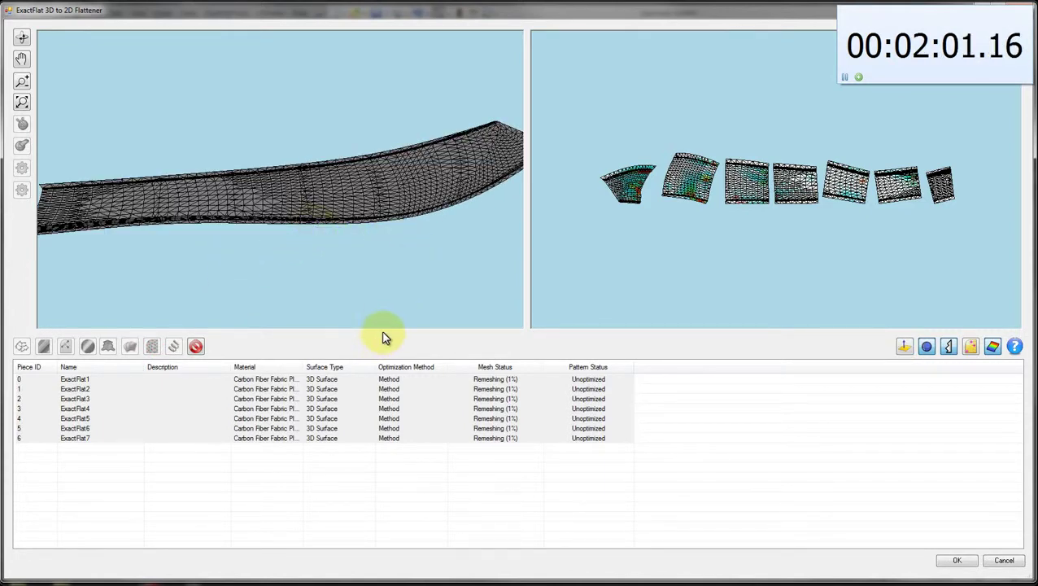
left_click_drag(385, 336, 383, 402)
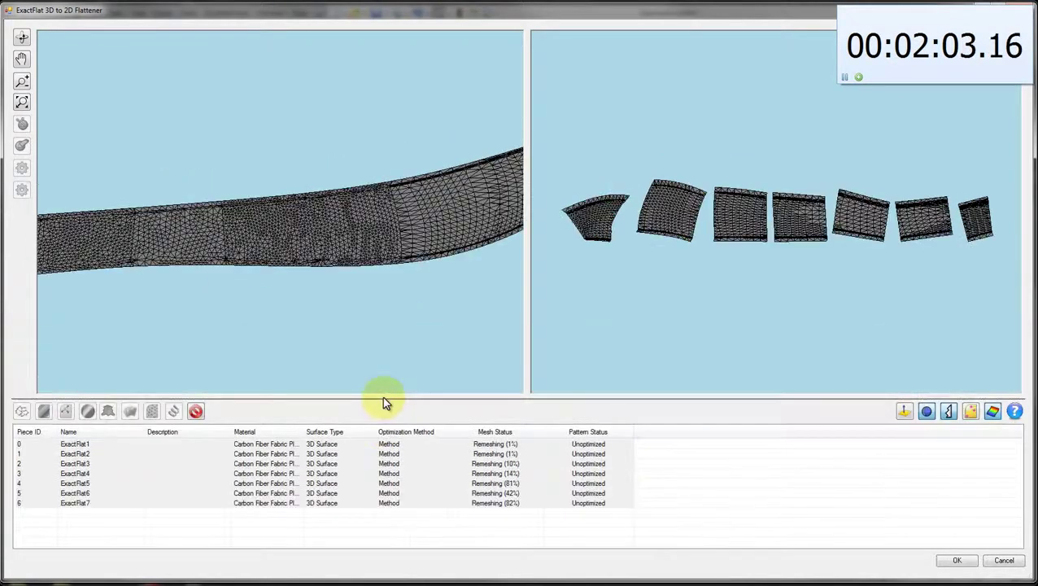
scroll(353, 317, "down", 3)
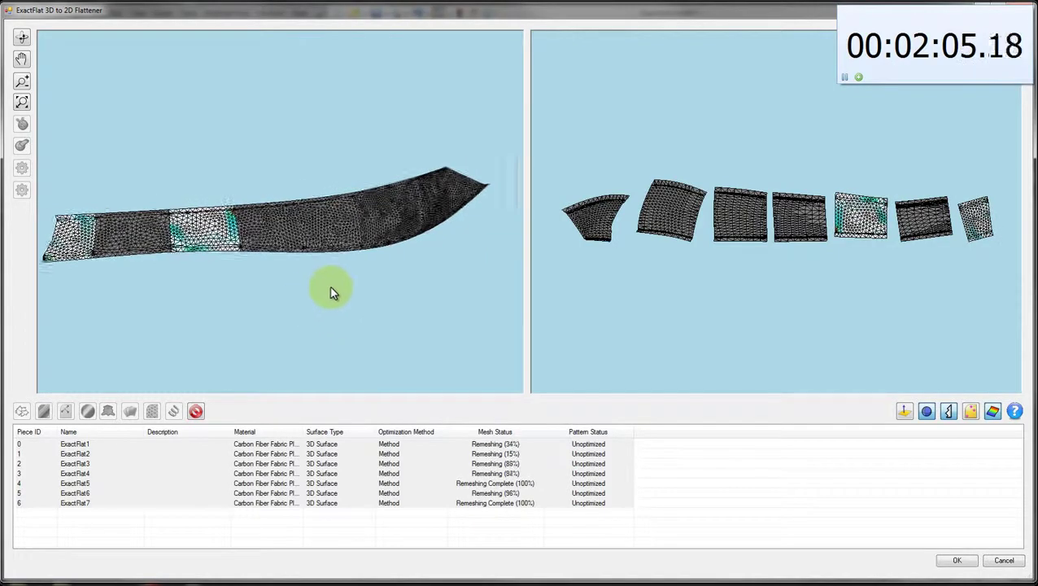
mouse_move(331, 292)
left_mouse_down()
mouse_move(425, 276)
mouse_move(551, 284)
mouse_move(452, 289)
mouse_move(400, 277)
mouse_move(324, 309)
mouse_move(327, 299)
left_mouse_up()
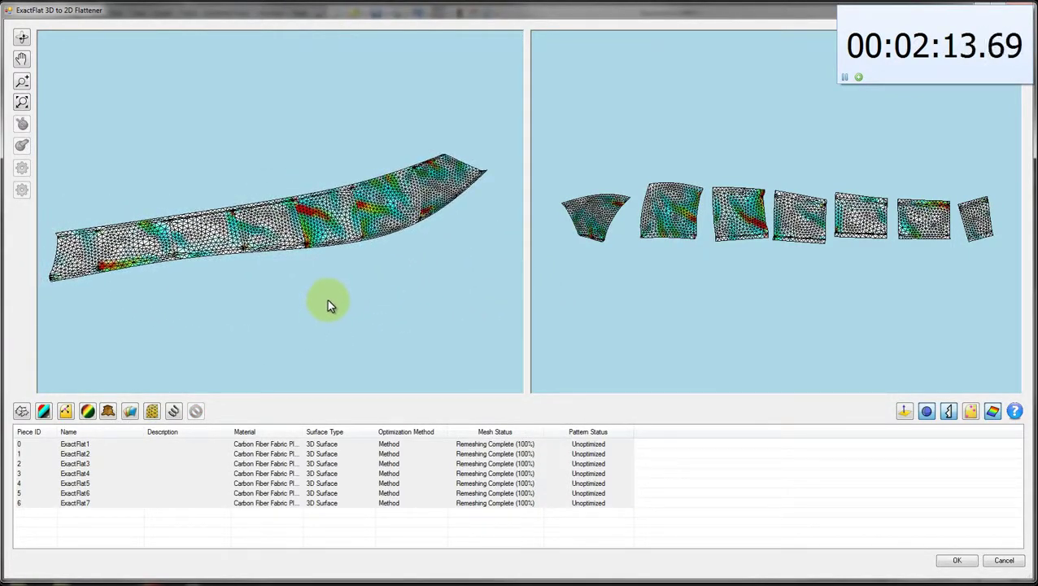
Optimize the flat patterns and inspect the 3D and flat meshes of ExactFlat1 to ExactFlat3.
left_click(175, 412)
left_click(311, 445)
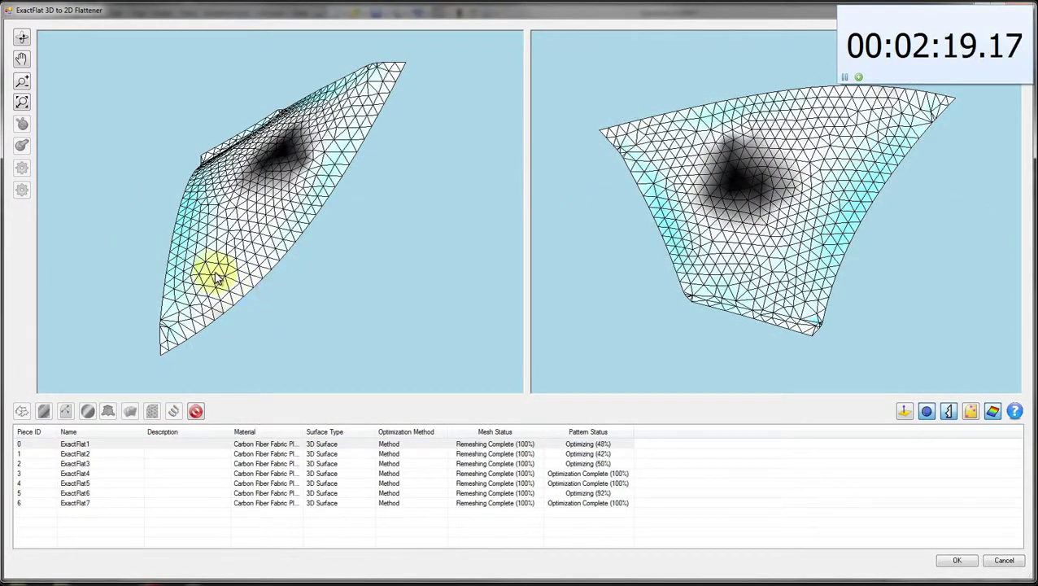
left_click_drag(216, 276, 525, 260)
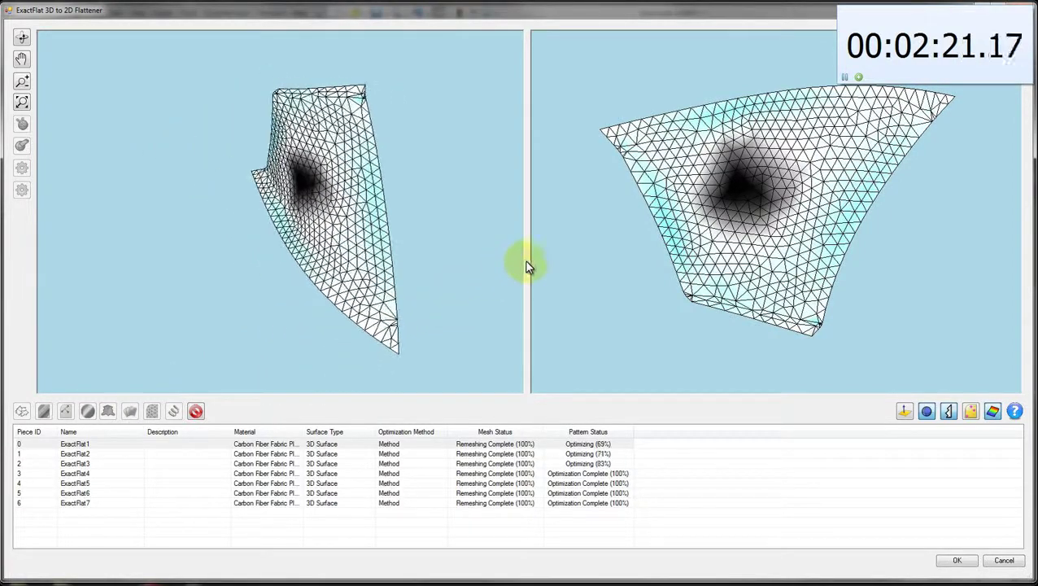
left_click(388, 453)
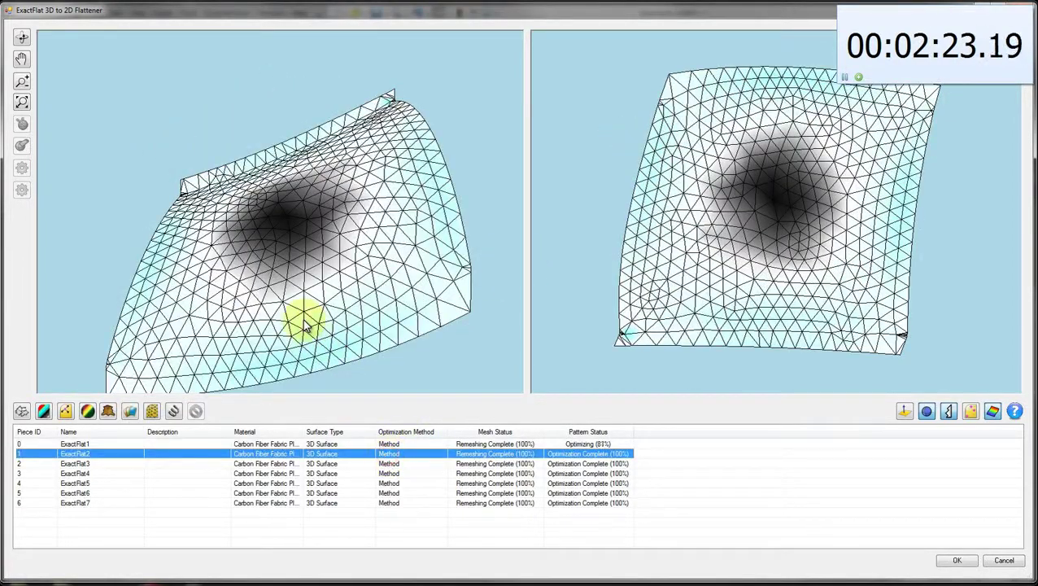
left_click(320, 463)
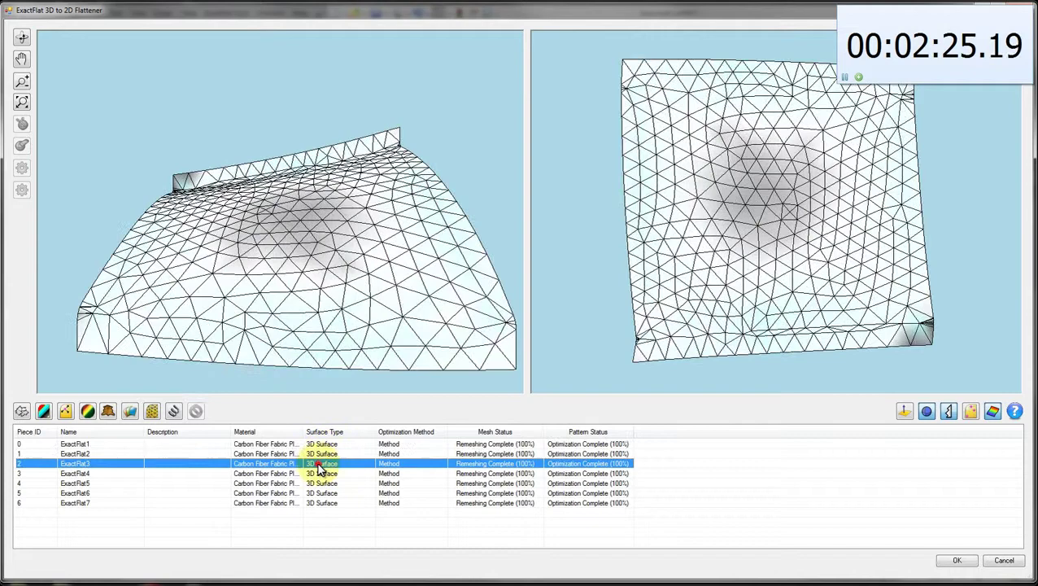
left_click_drag(257, 299, 529, 351)
Inspect the 3D and flattened meshes of ExactFlat4 through ExactFlat7, orbiting each piece.
left_click(493, 473)
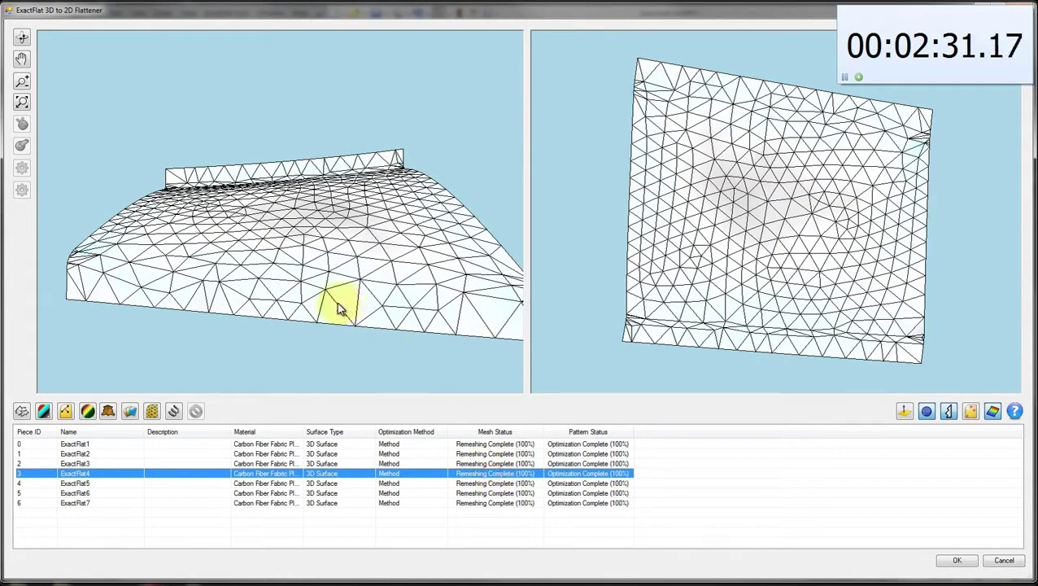
left_click(374, 485)
left_click_drag(262, 351, 435, 368)
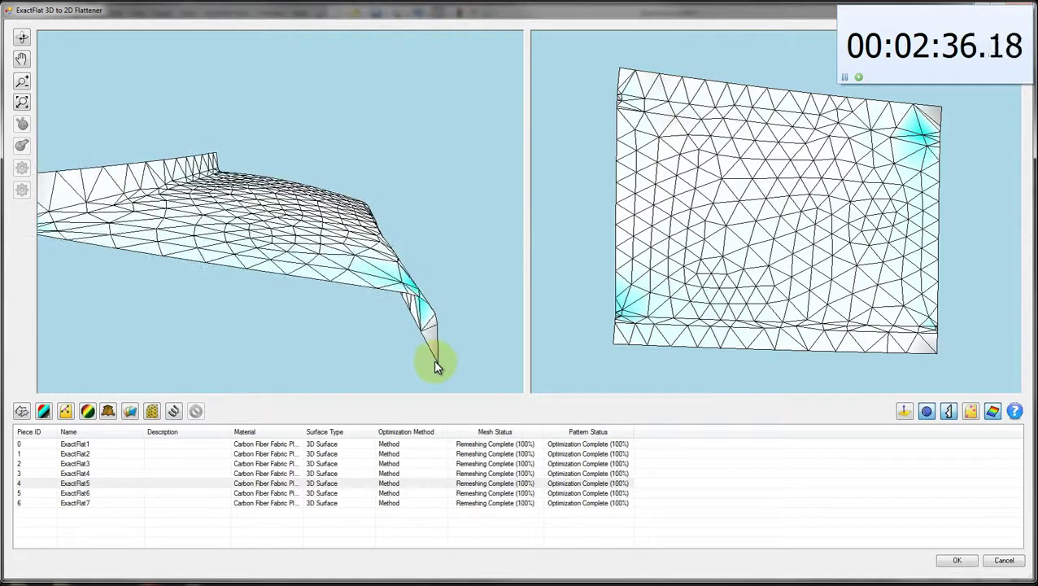
left_click(465, 493)
left_click_drag(343, 315, 480, 347)
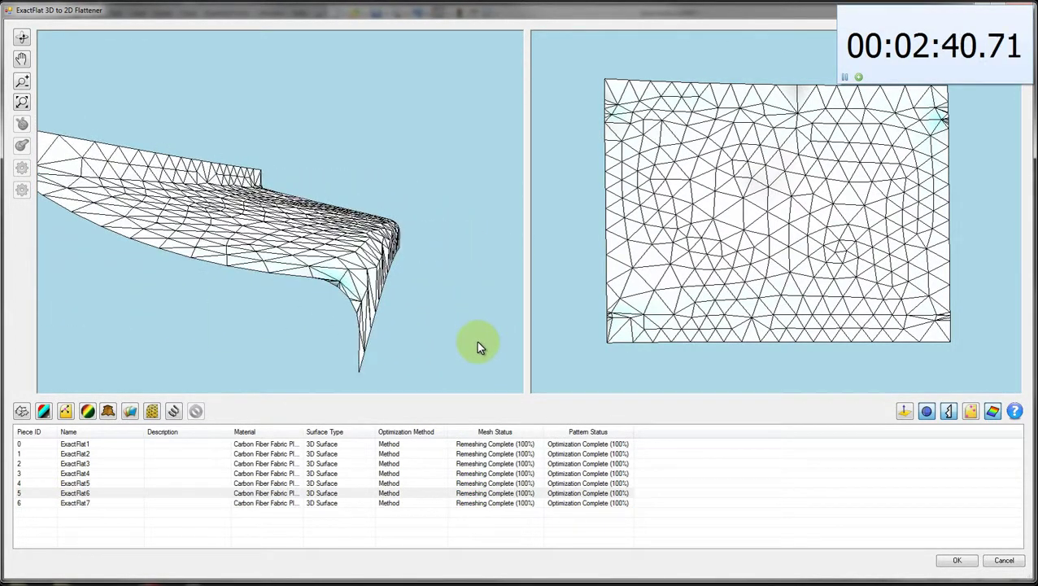
left_click(512, 503)
left_click_drag(396, 317, 492, 383)
Accept the optimized patterns and rebuild so the seven flat carbon-fiber pieces update.
left_click(956, 560)
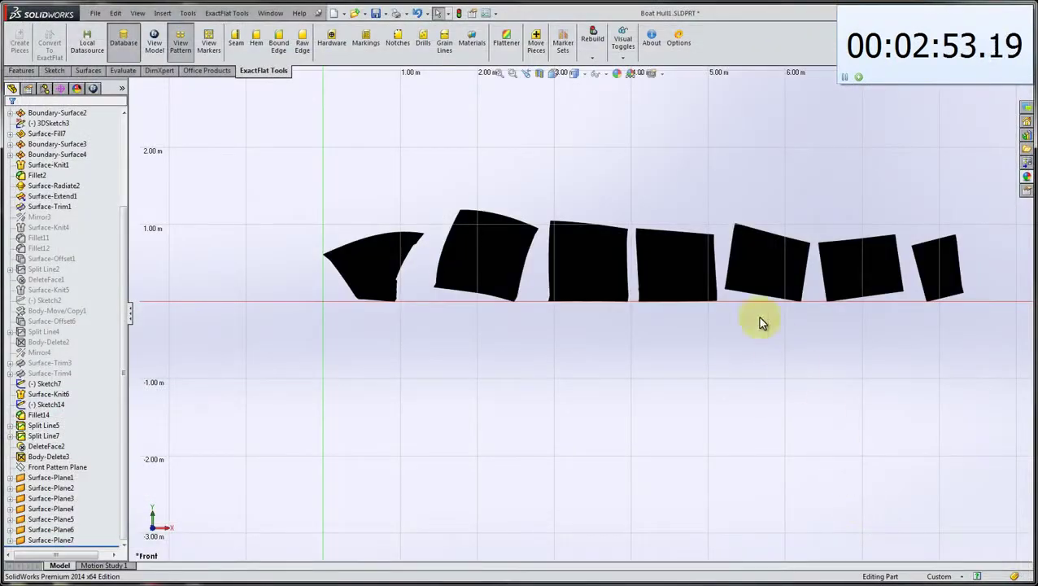
left_click(592, 61)
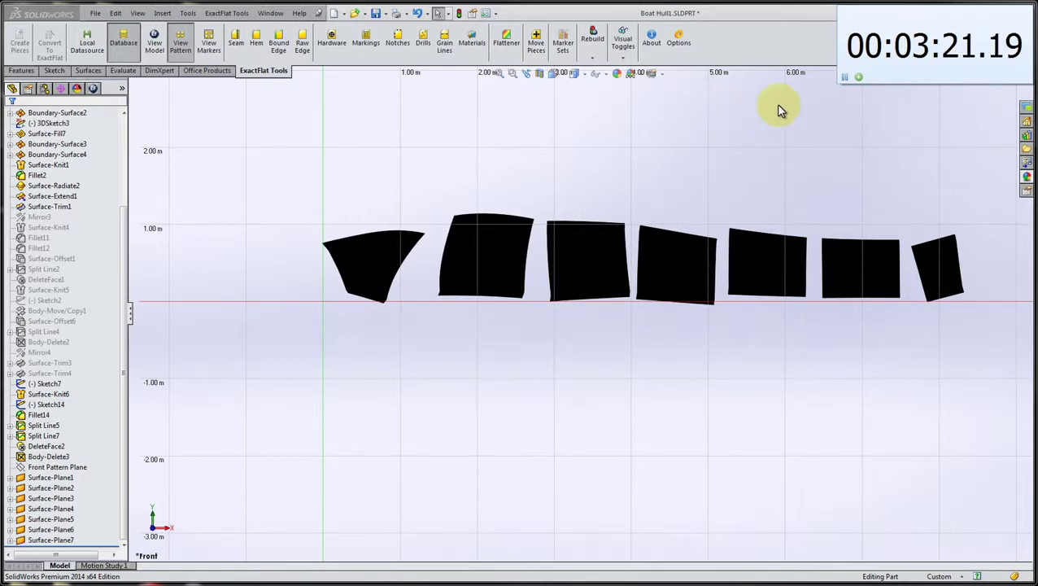
left_click(842, 76)
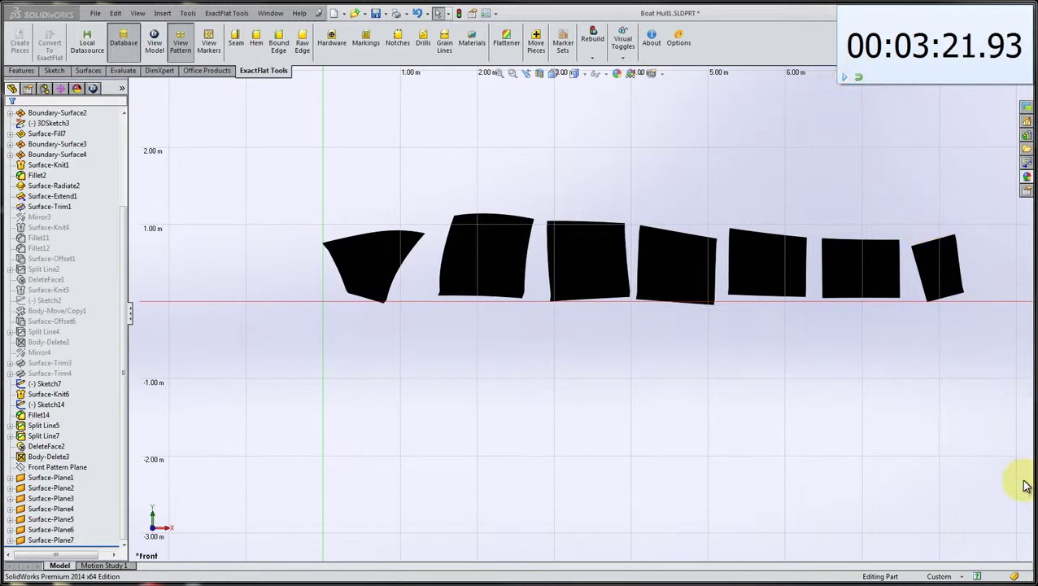